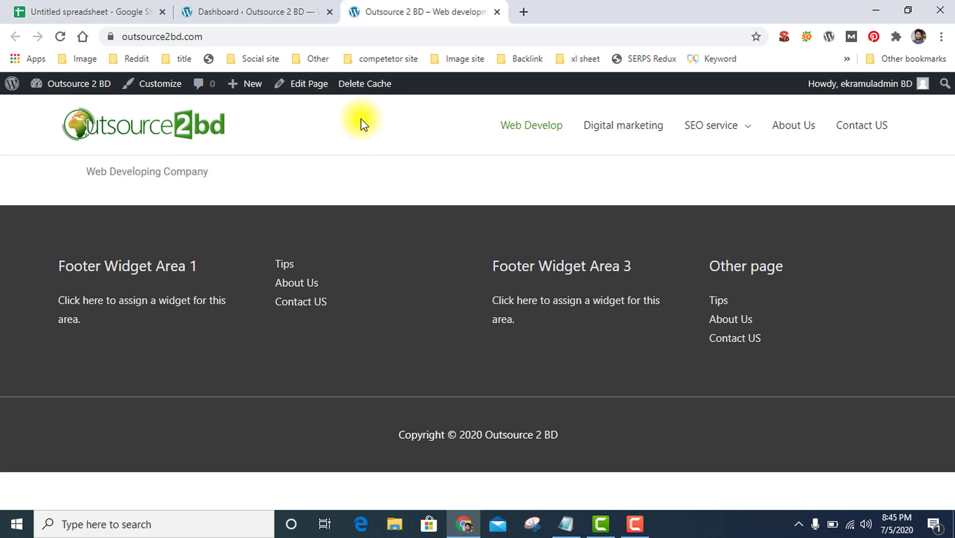
# Inspect the site header in DevTools, dock the panel left then bottom, and enable the element picker
pyautogui.rightClick(299, 127)
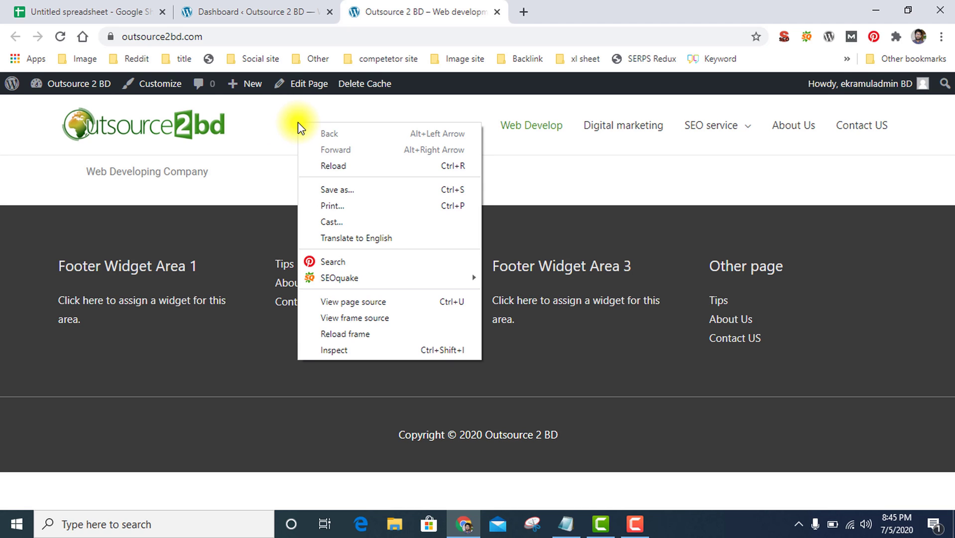
pyautogui.click(406, 350)
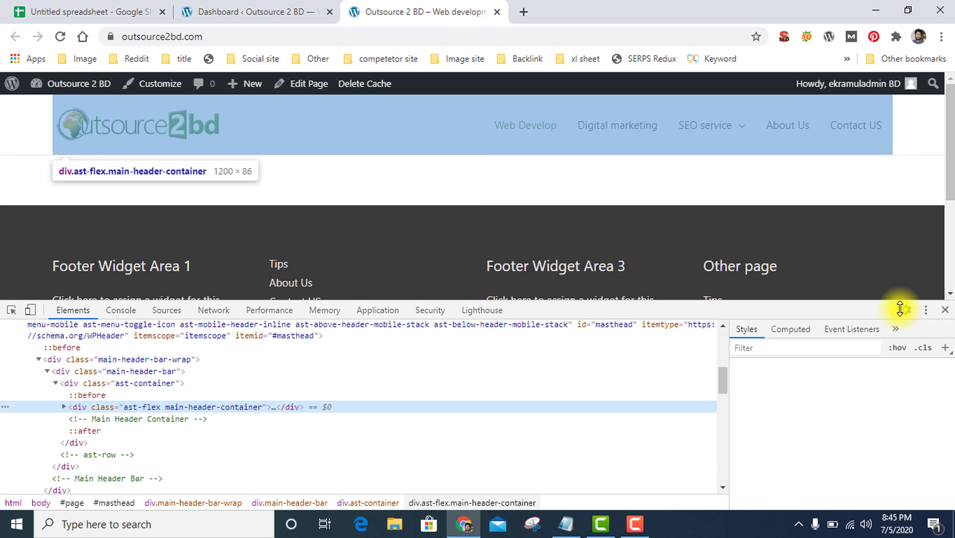
pyautogui.click(926, 310)
pyautogui.click(901, 337)
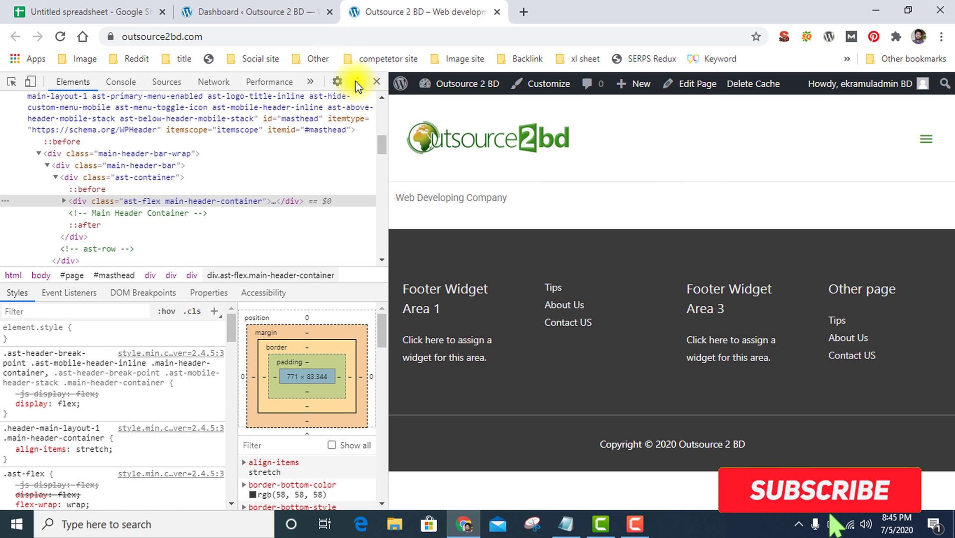
pyautogui.click(357, 79)
pyautogui.click(352, 105)
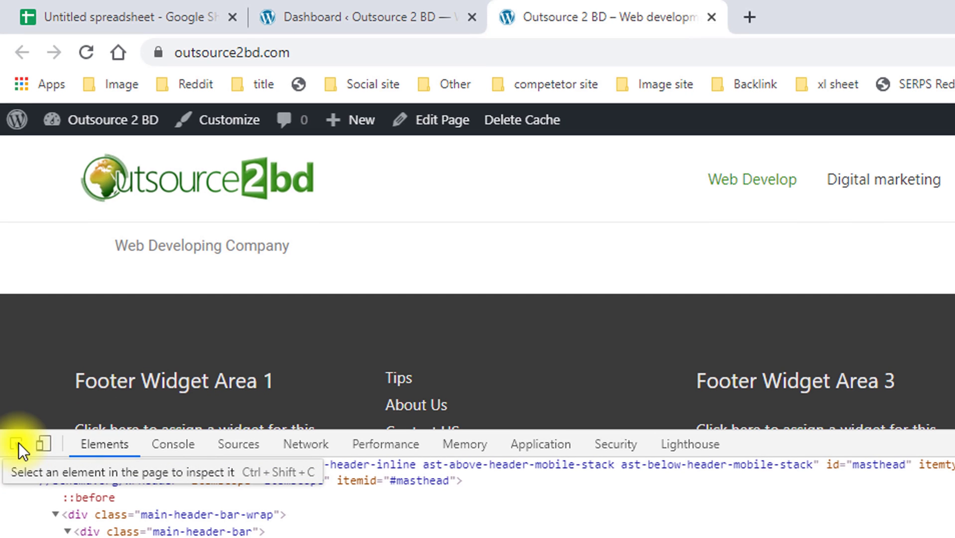
pyautogui.click(17, 443)
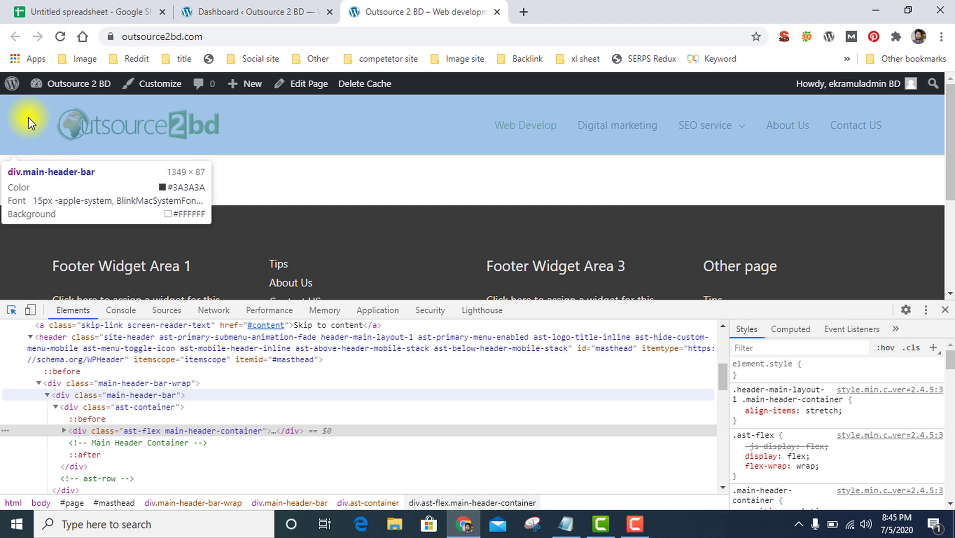
# Select div.main-header-bar and scroll its Styles to the background-color #fff rule
pyautogui.click(23, 118)
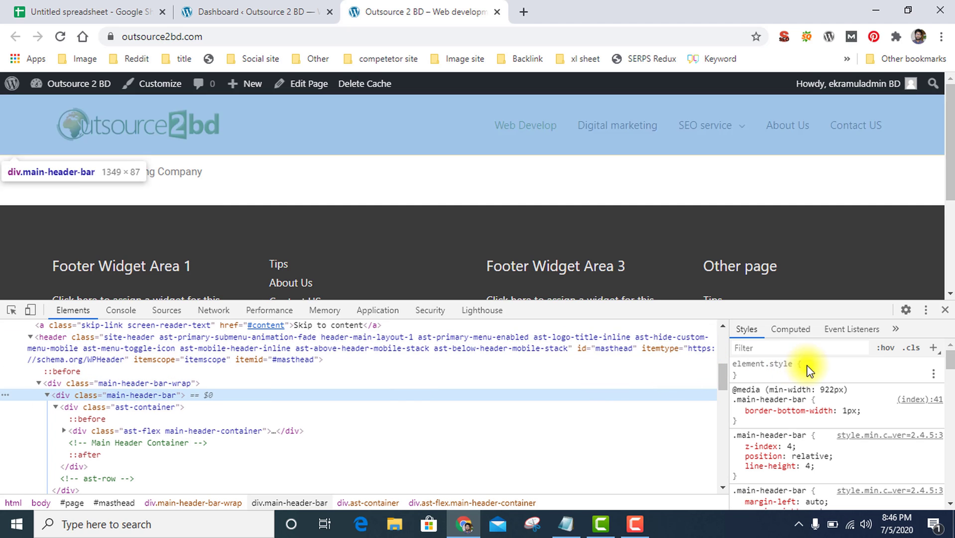
pyautogui.scroll(-5, 837, 426)
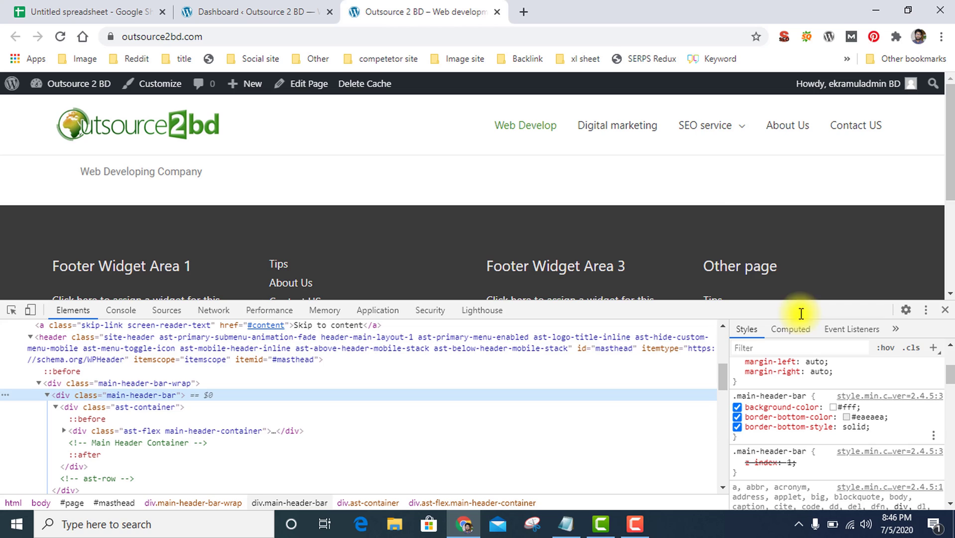
# Change main-header-bar's background-color from #fff to black and select the whole rule
pyautogui.click(846, 406)
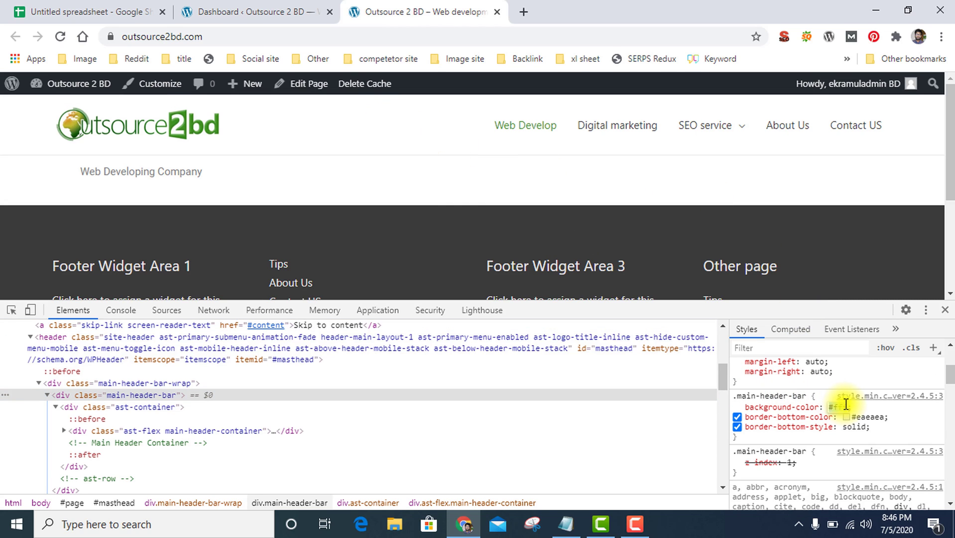
pyautogui.write('black')
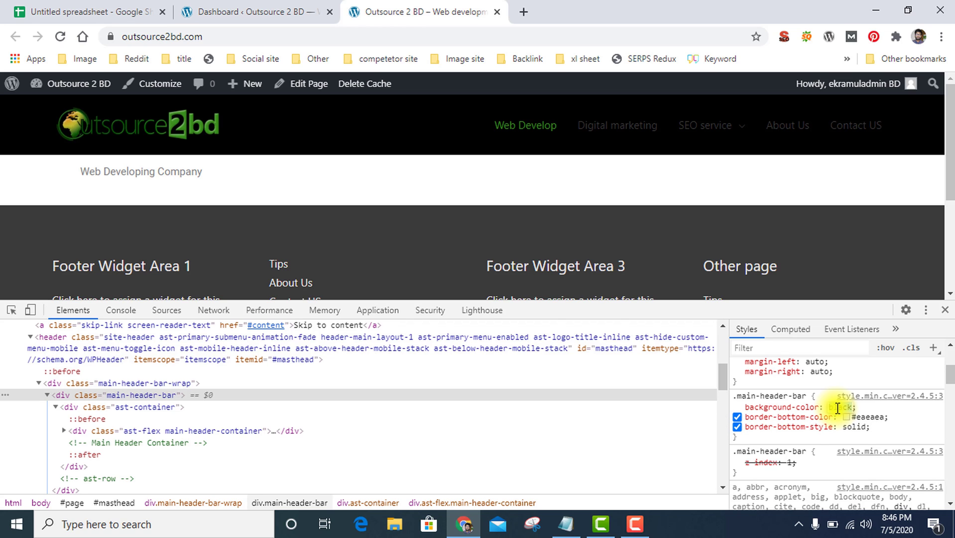
pyautogui.press('Return')
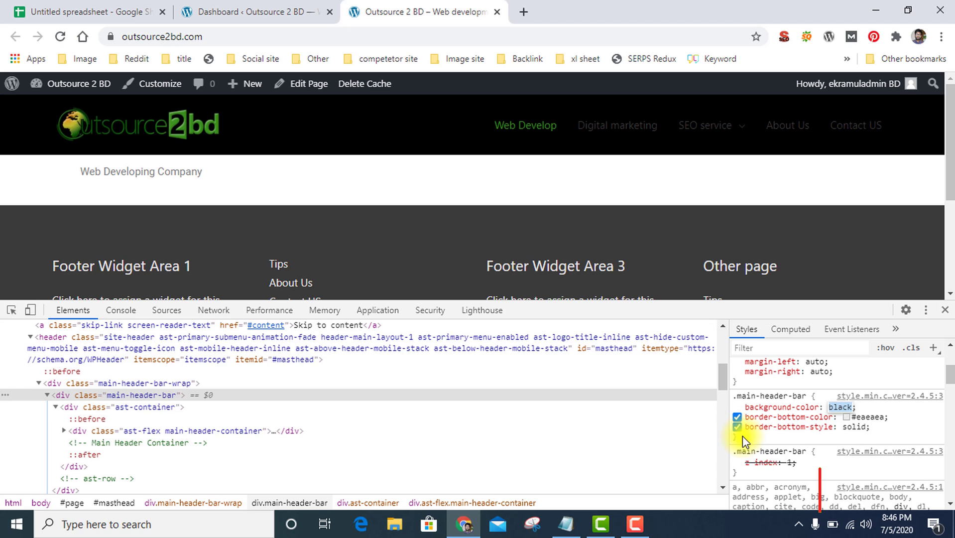
pyautogui.moveTo(735, 435); pyautogui.dragTo(730, 397)
pyautogui.hotkey('ctrl', 'c')
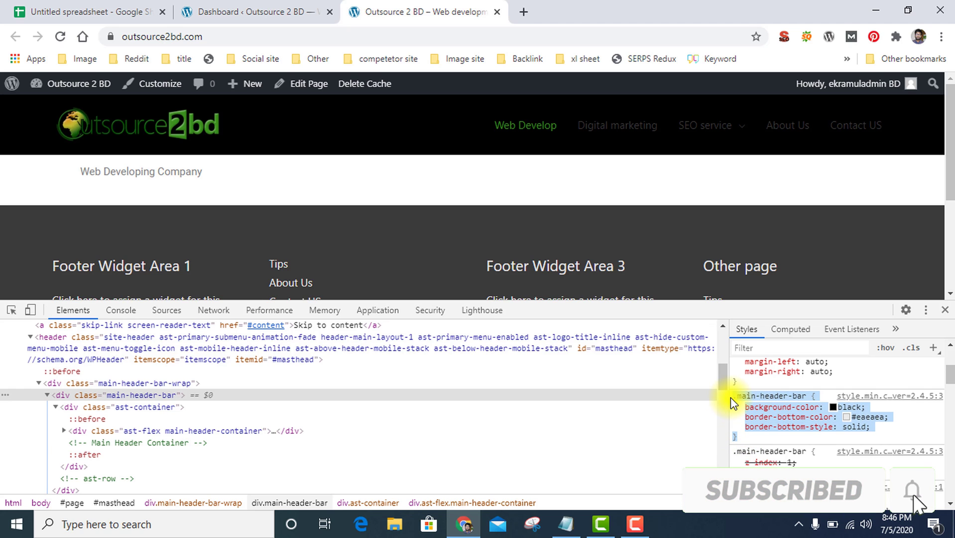
# Open the Astra Customizer through Appearance > Customize on the WordPress dashboard
pyautogui.click(253, 11)
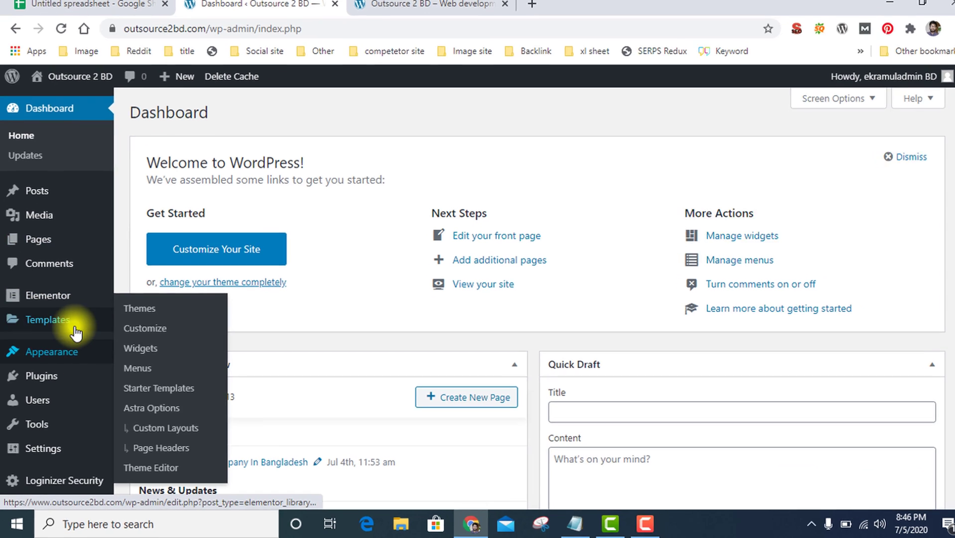
pyautogui.moveTo(54, 330)
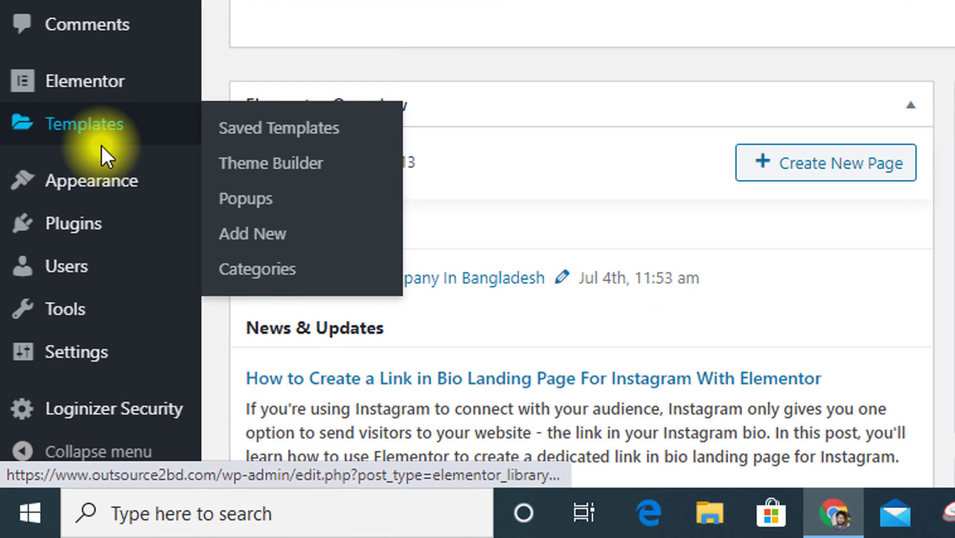
pyautogui.moveTo(88, 181)
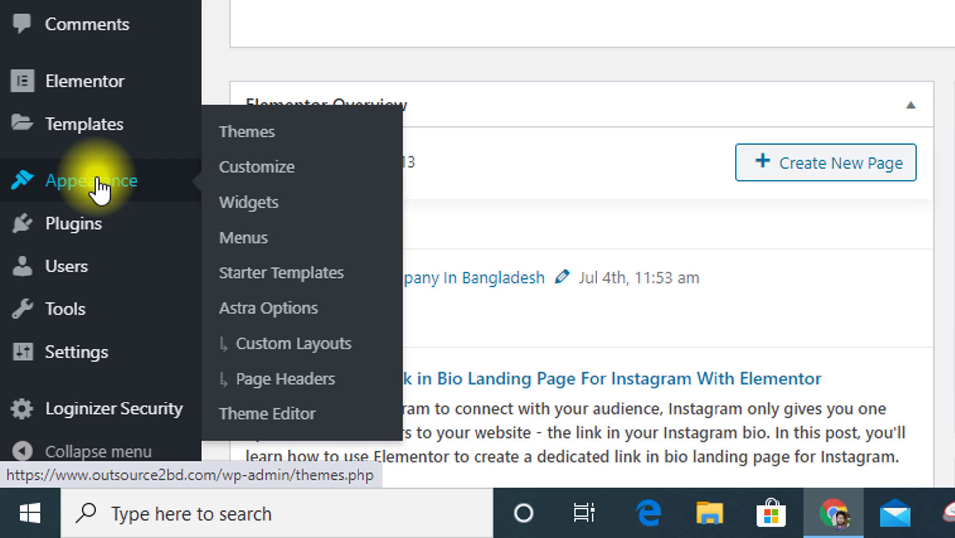
pyautogui.click(263, 177)
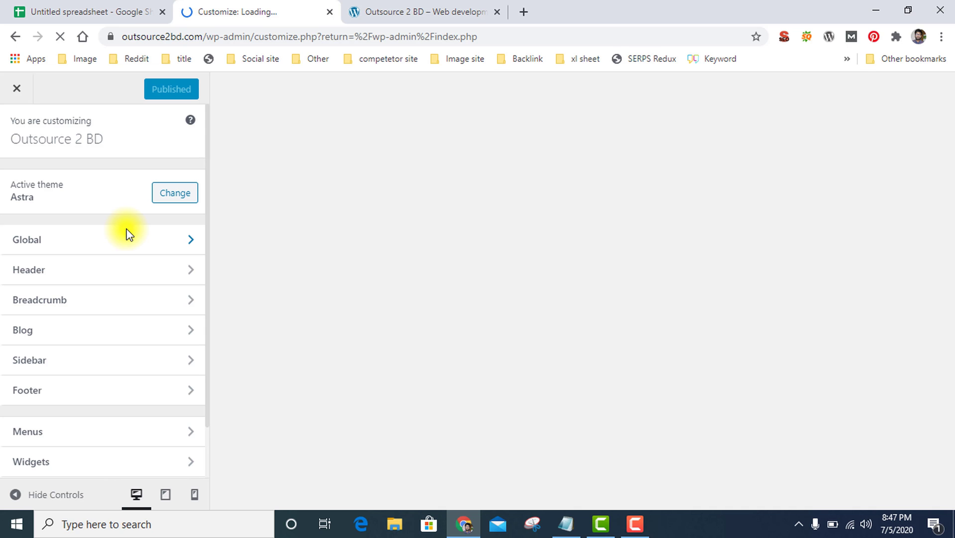
# Paste the .main-header-bar rule into Additional CSS, keeping only background-color: black
pyautogui.scroll(-2, 127, 241)
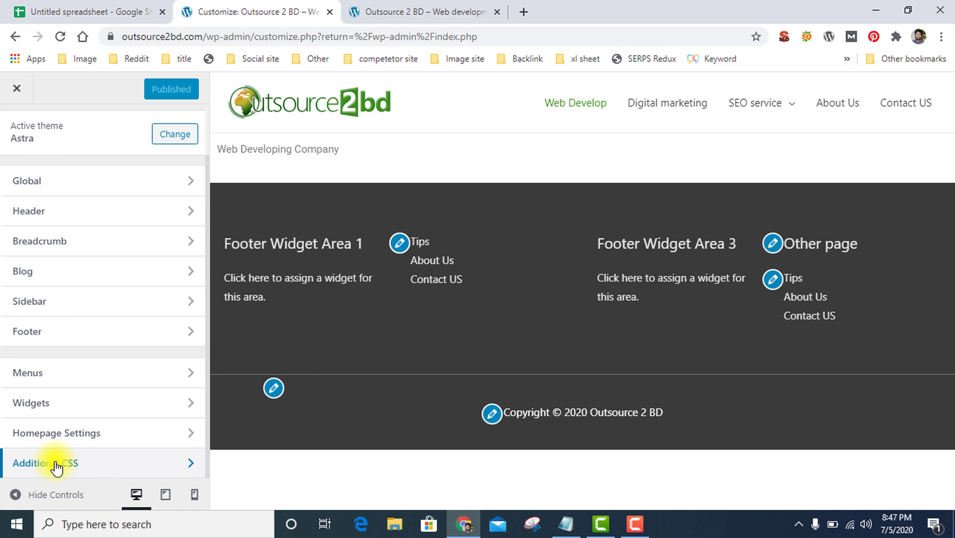
pyautogui.click(95, 466)
pyautogui.click(93, 436)
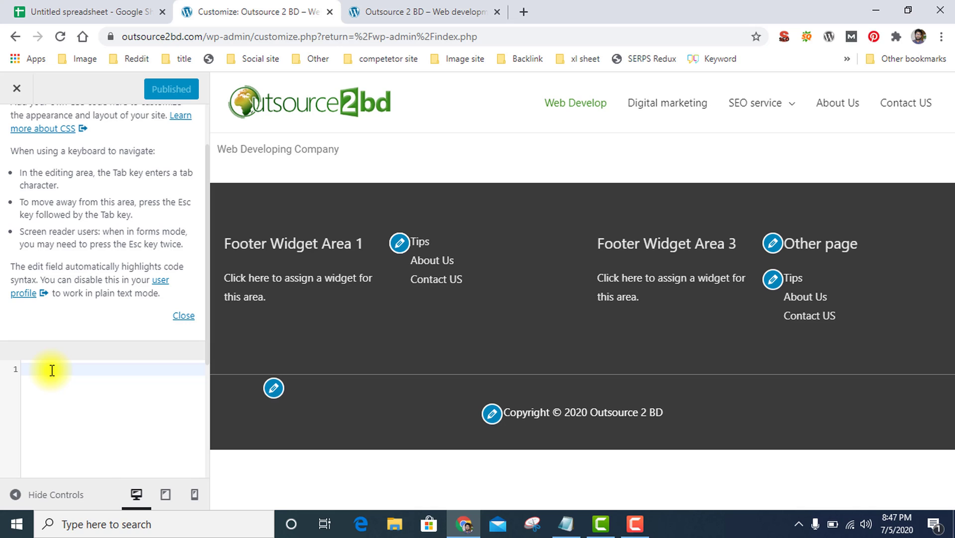
pyautogui.hotkey('ctrl', 'v')
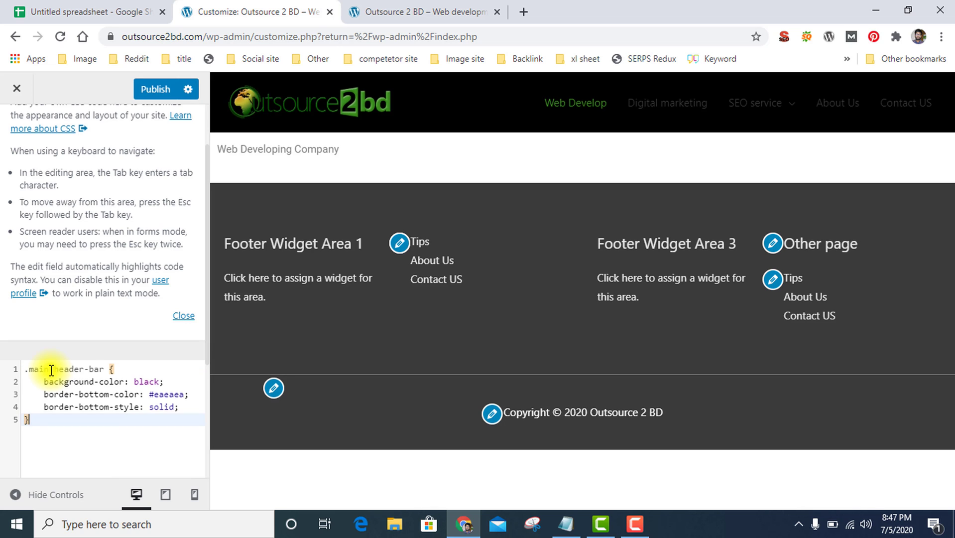
pyautogui.moveTo(179, 407); pyautogui.dragTo(24, 394)
pyautogui.press('BackSpace')
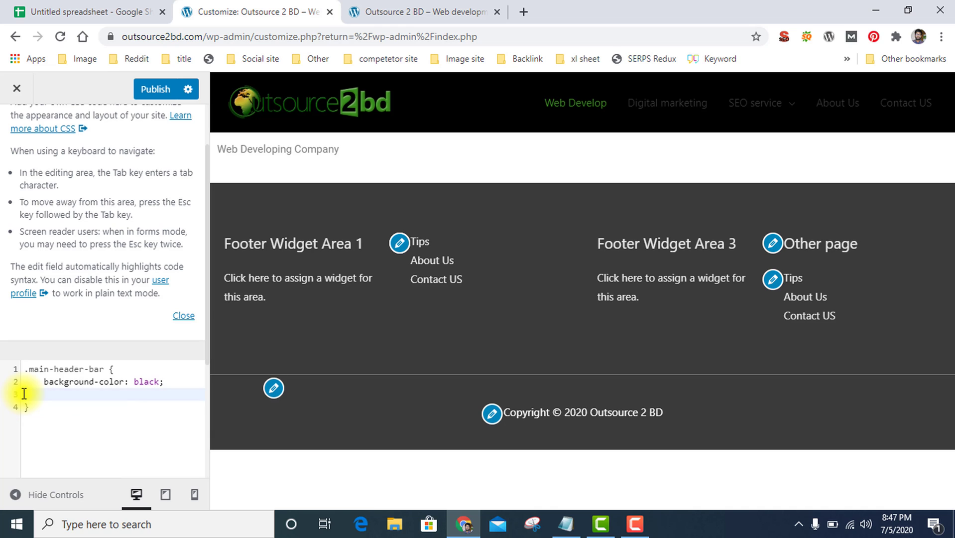
pyautogui.press('BackSpace')
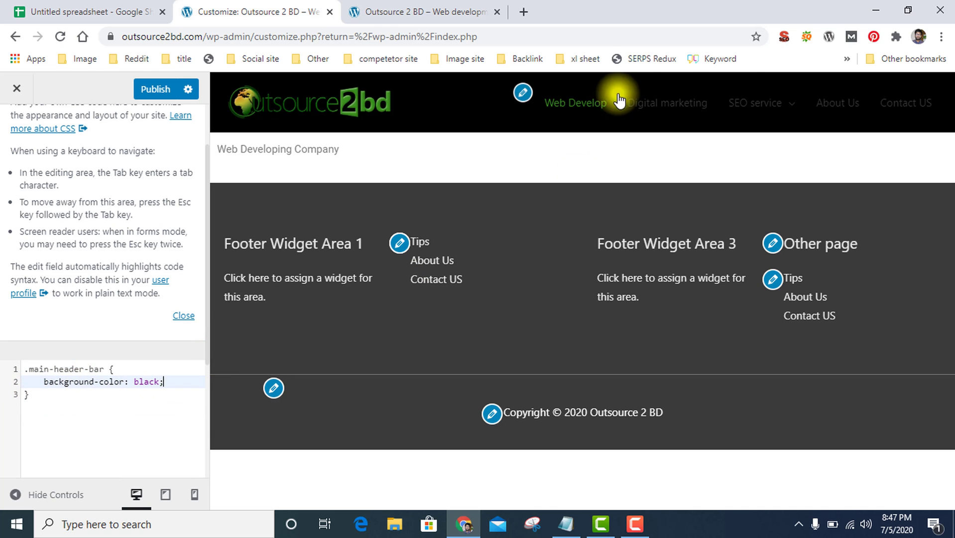
pyautogui.moveTo(712, 94)
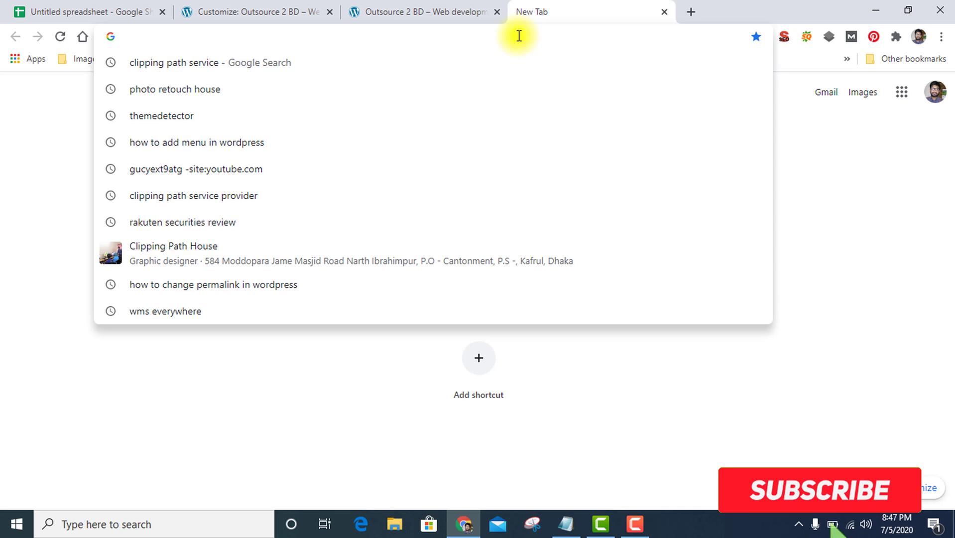
# Search for 'flat ui colors' and open flatuicolors.com's American Palette, closing the ad
pyautogui.write('fli')
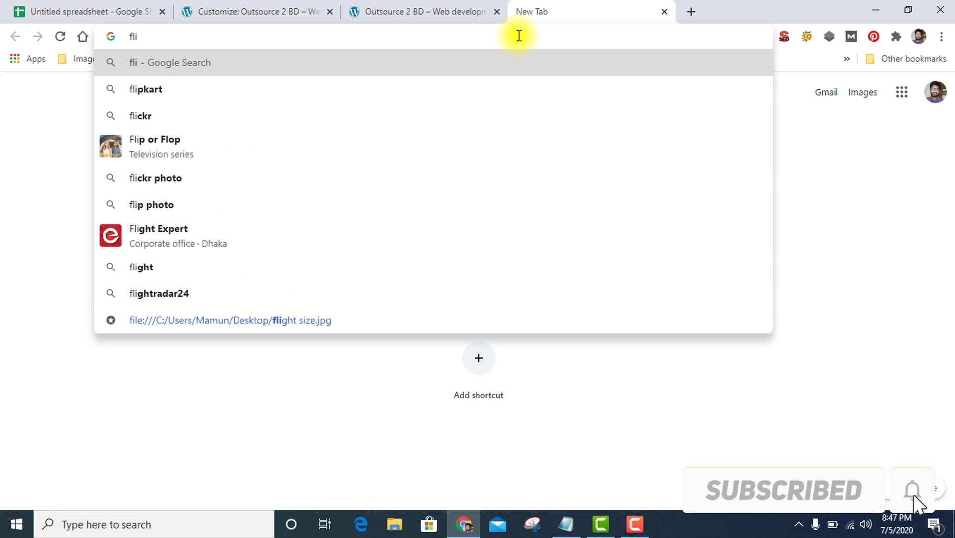
pyautogui.press('BackSpace')
pyautogui.press('BackSpace')
pyautogui.write('lat ui co')
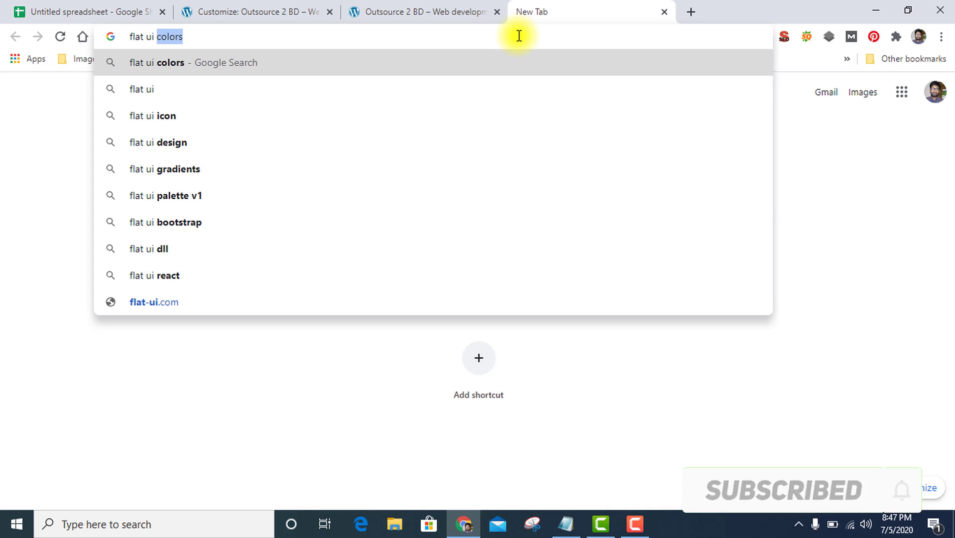
pyautogui.press('Return')
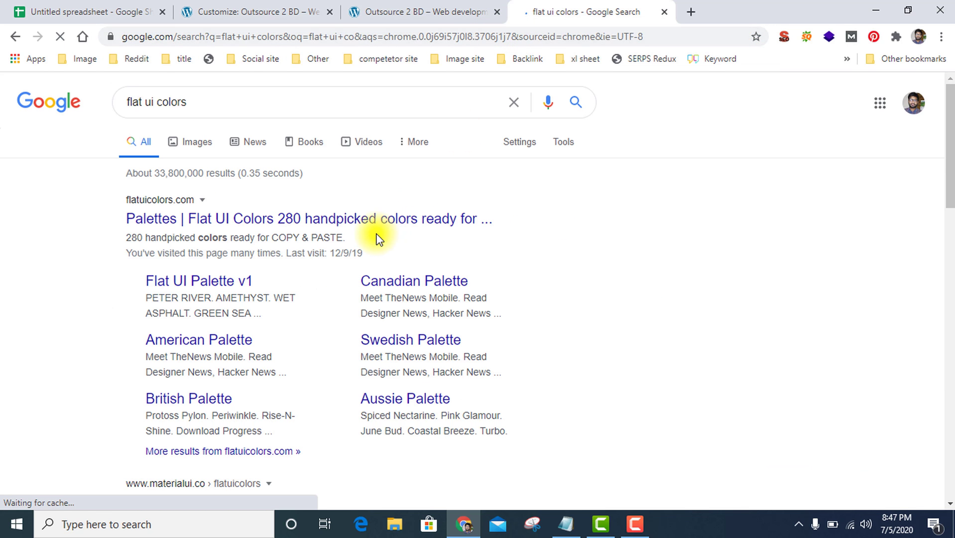
pyautogui.click(367, 222)
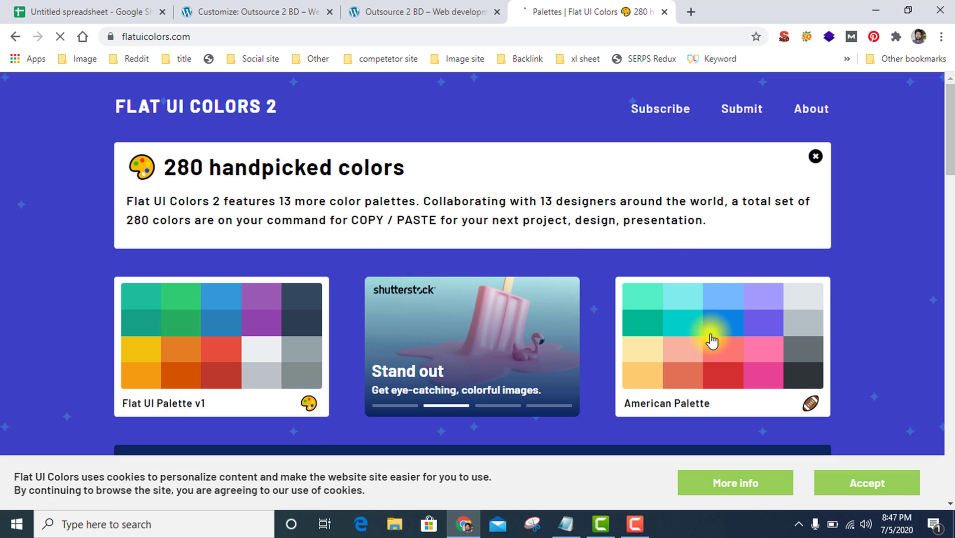
pyautogui.click(706, 357)
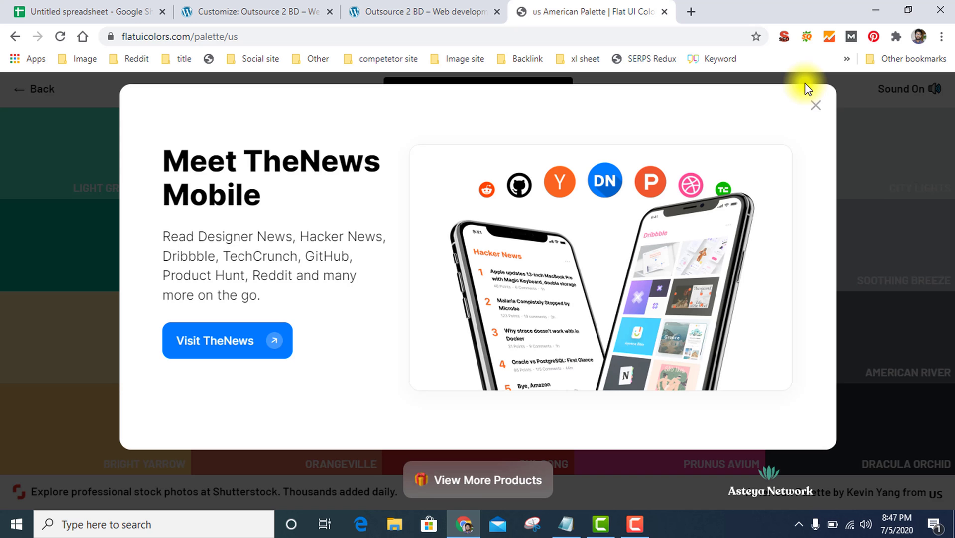
pyautogui.click(813, 104)
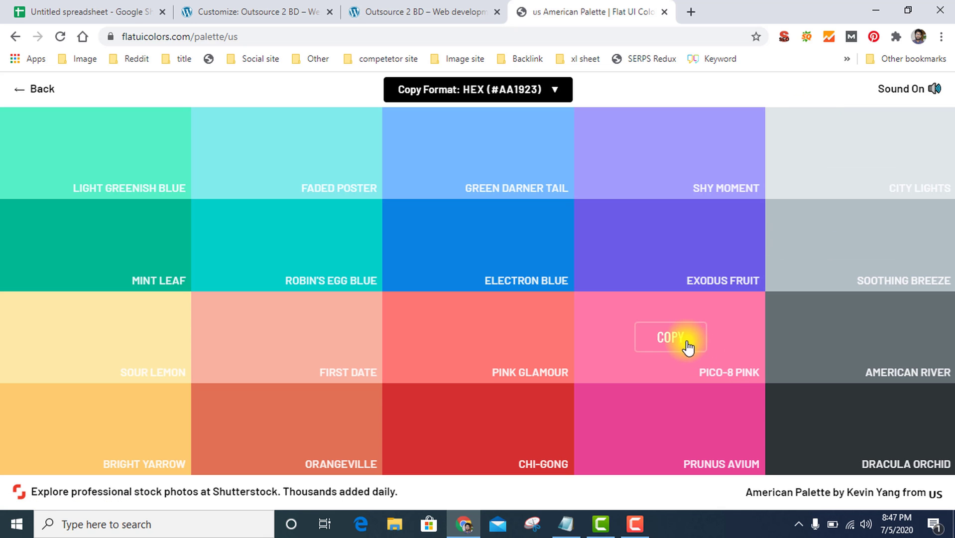
# Copy Pico-8 Pink #fd79a8 and select 'black' in the Customizer's header CSS
pyautogui.click(671, 342)
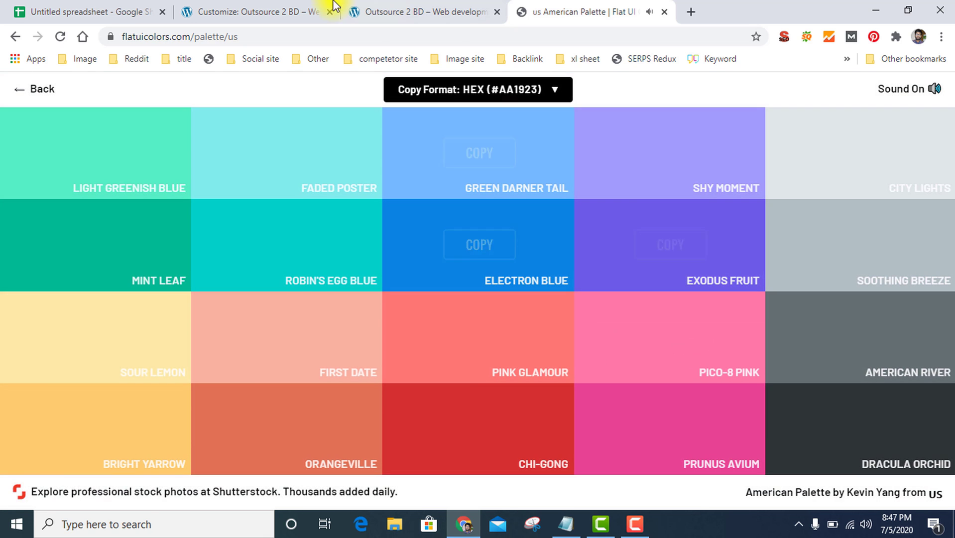
pyautogui.click(260, 10)
pyautogui.doubleClick(147, 381)
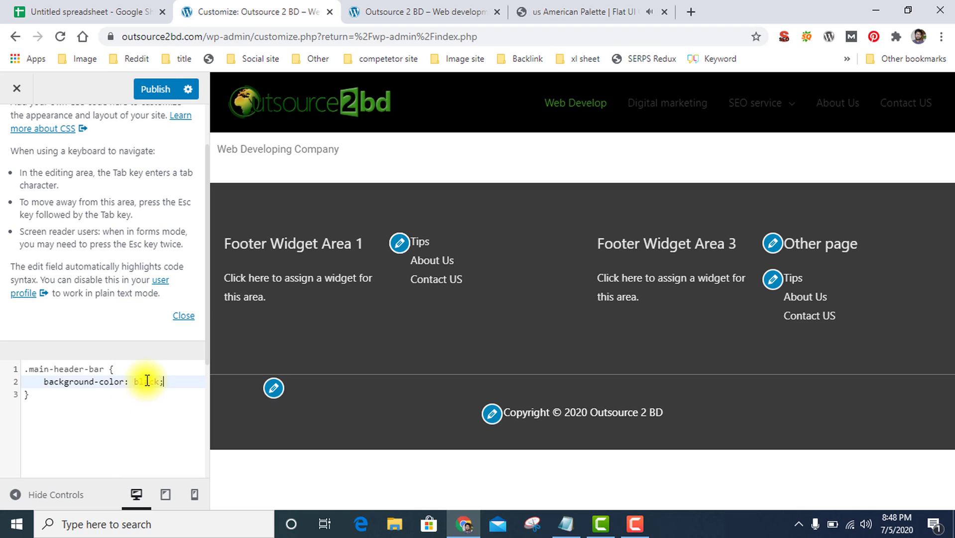
# Replace 'black' with #fd79a8 in Additional CSS and publish
pyautogui.hotkey('ctrl', 'v')
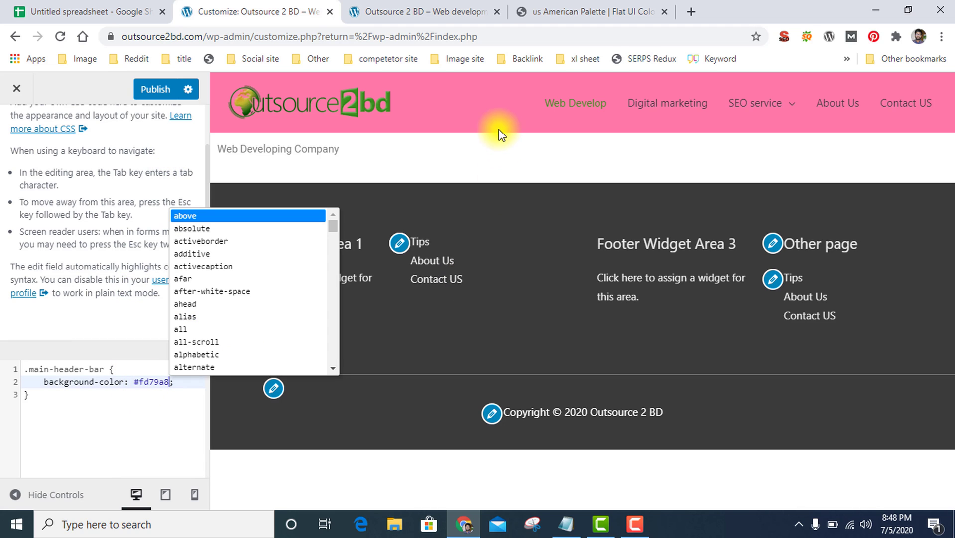
pyautogui.press('Escape')
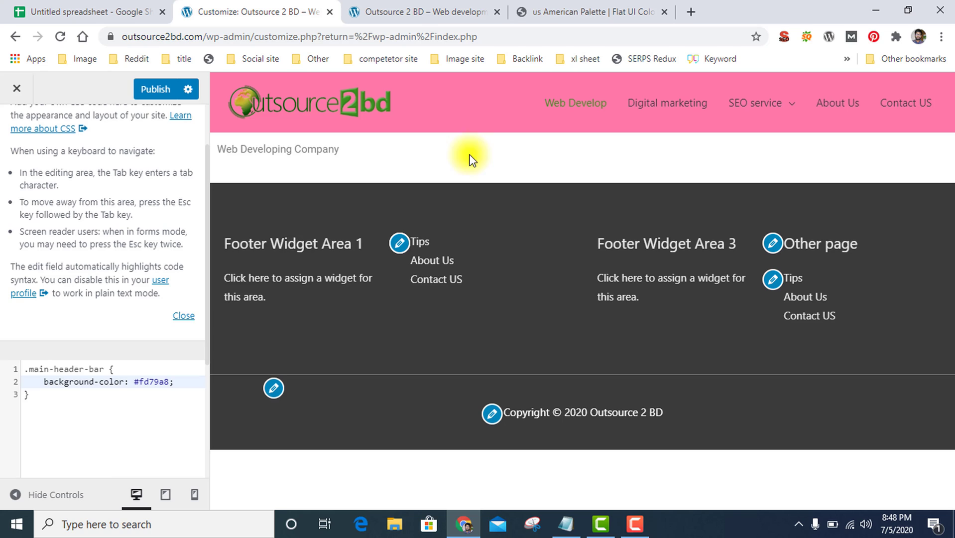
pyautogui.click(165, 92)
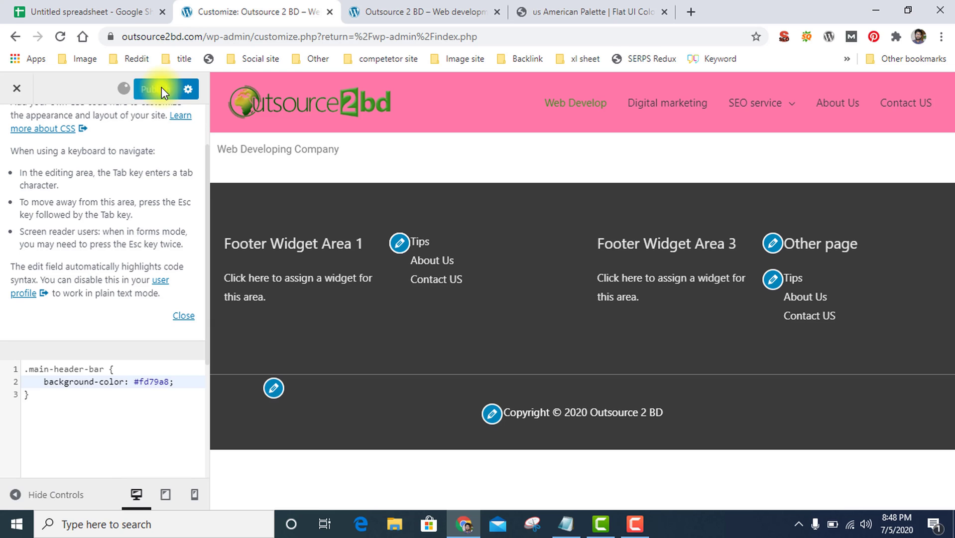
# Reload the live site without DevTools to confirm the pink header bar
pyautogui.click(411, 11)
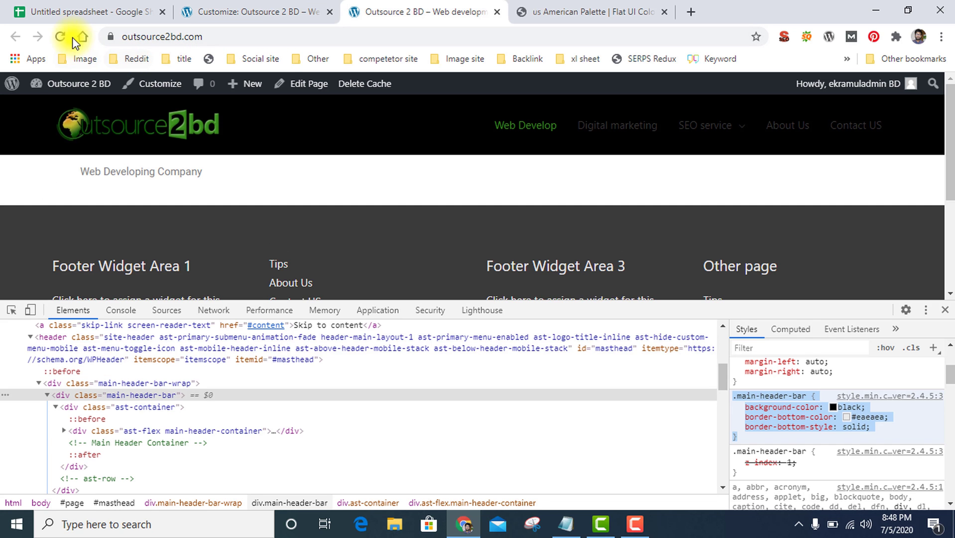
pyautogui.click(945, 309)
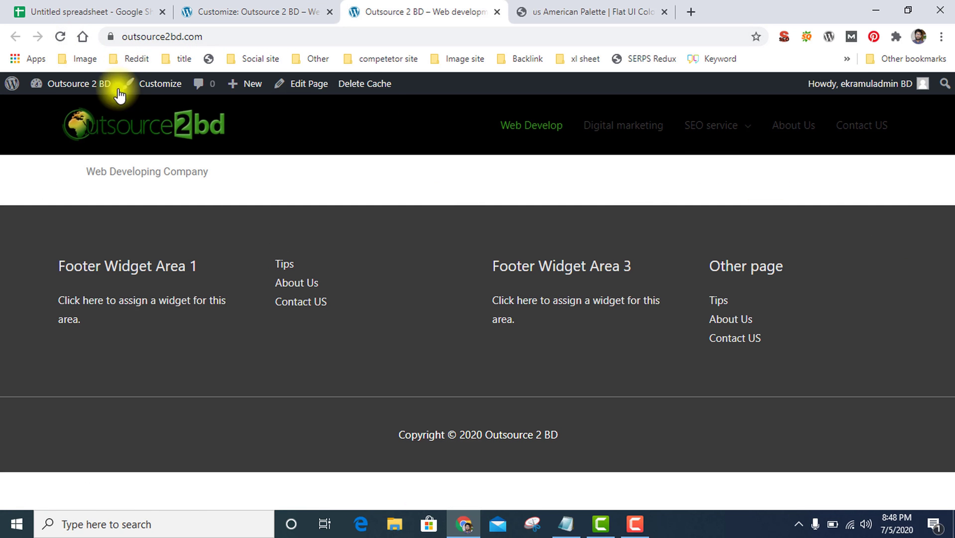
pyautogui.click(62, 36)
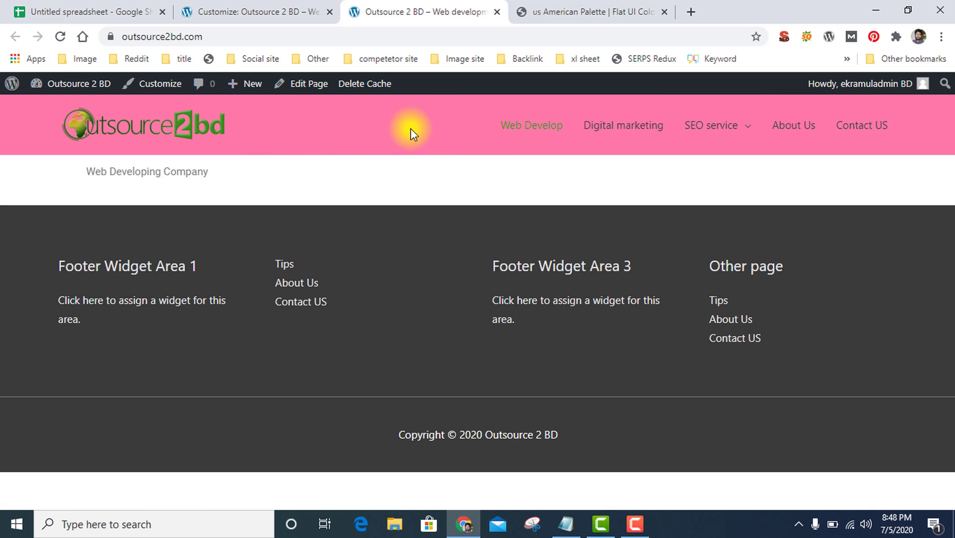
# Return to the Customizer's main panel and open Header > Primary Header settings
pyautogui.click(278, 10)
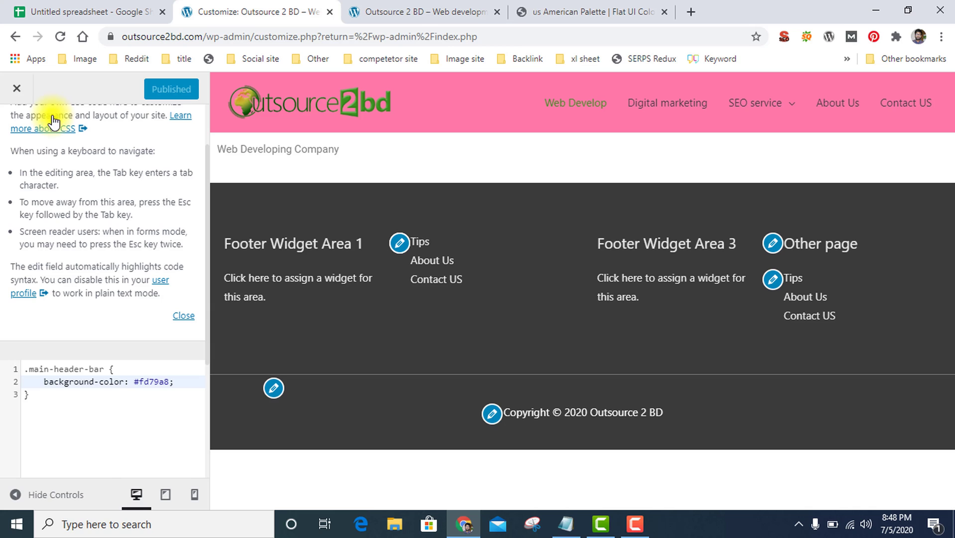
pyautogui.scroll(2, 25, 135)
pyautogui.click(24, 135)
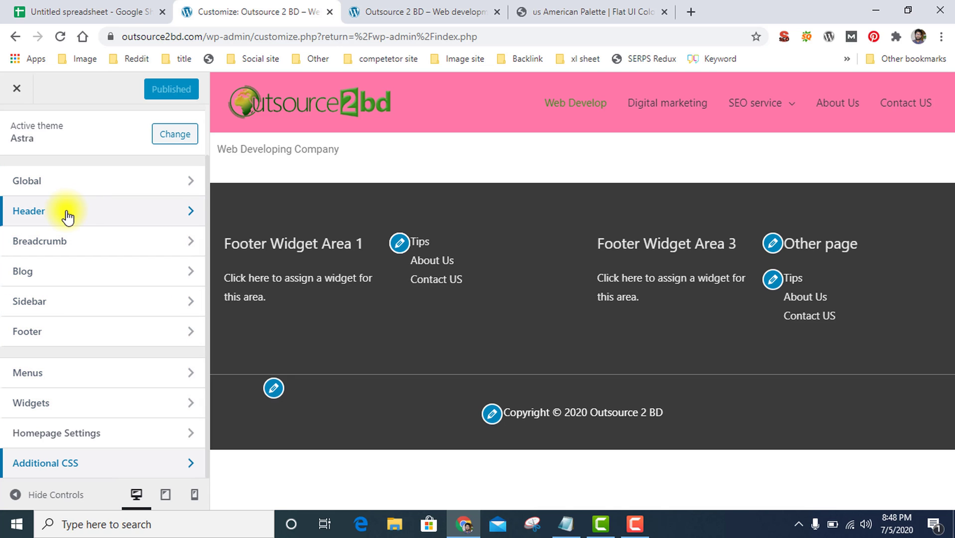
pyautogui.click(153, 216)
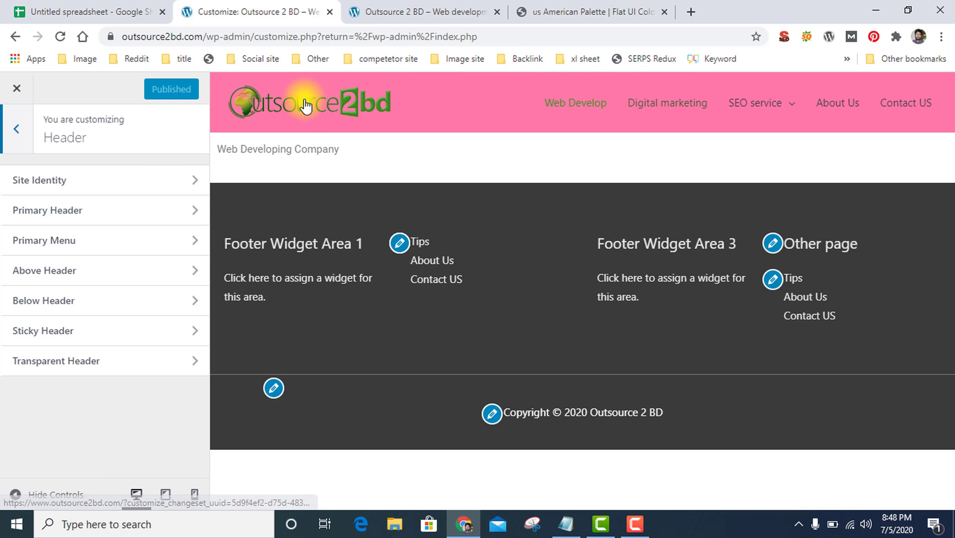
pyautogui.click(59, 211)
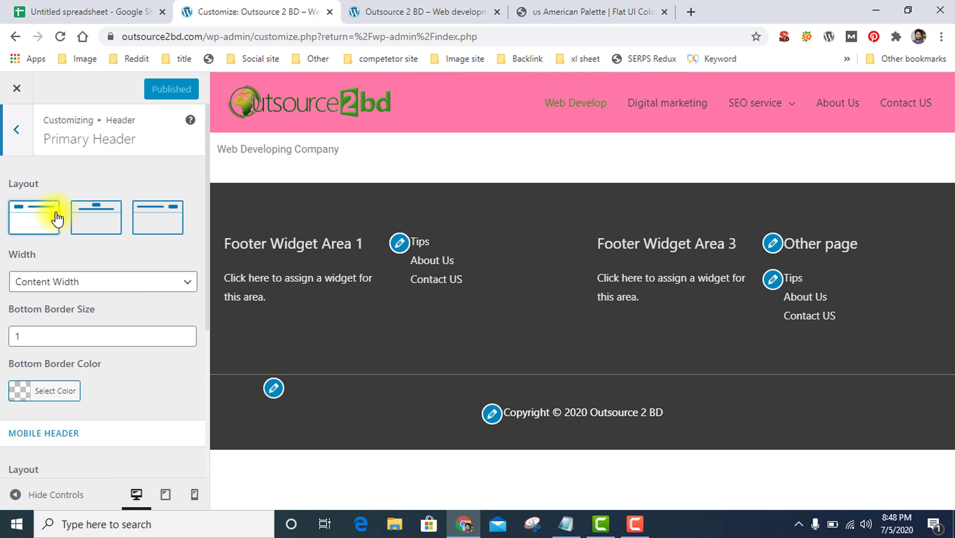
pyautogui.scroll(-5, 125, 292)
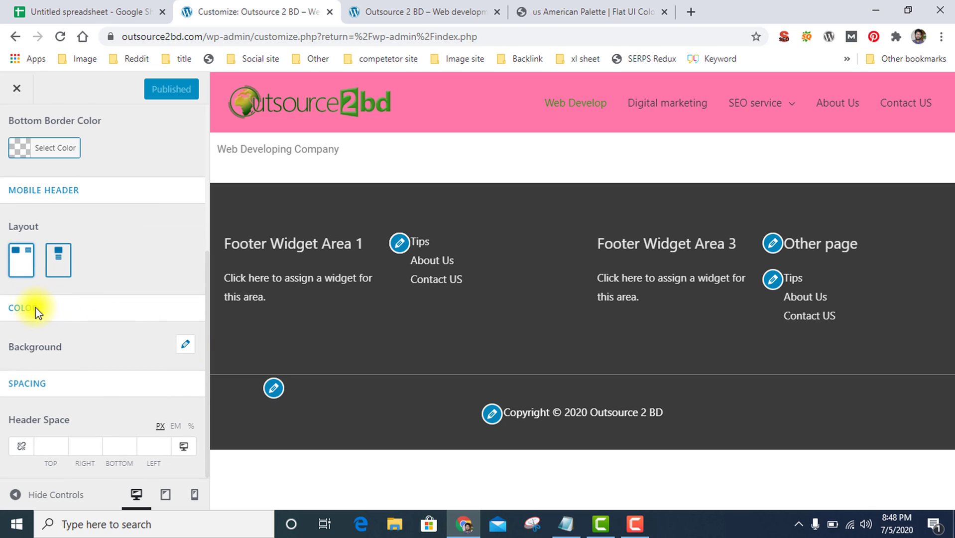
# Set the Primary Header background color to green #81d742 and publish it
pyautogui.click(185, 344)
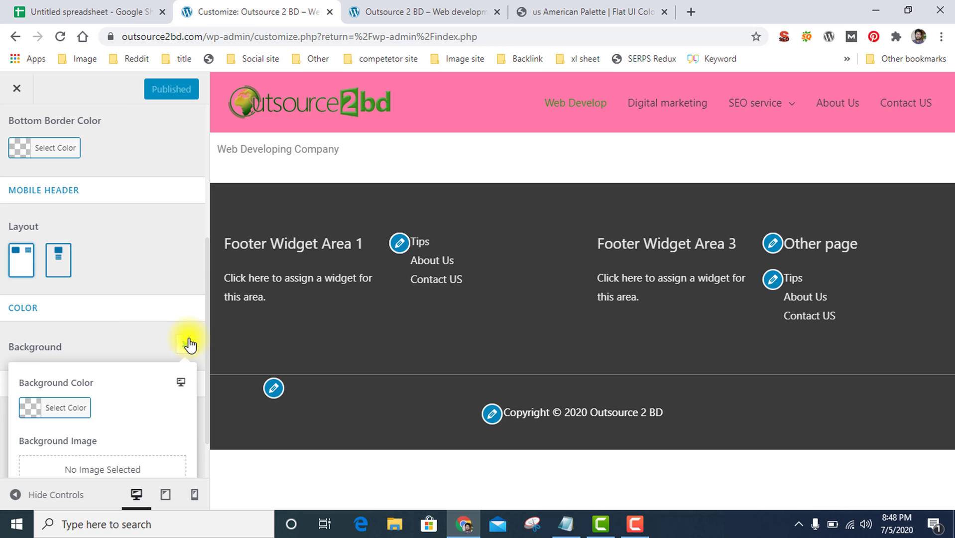
pyautogui.click(29, 345)
pyautogui.scroll(-3, 149, 330)
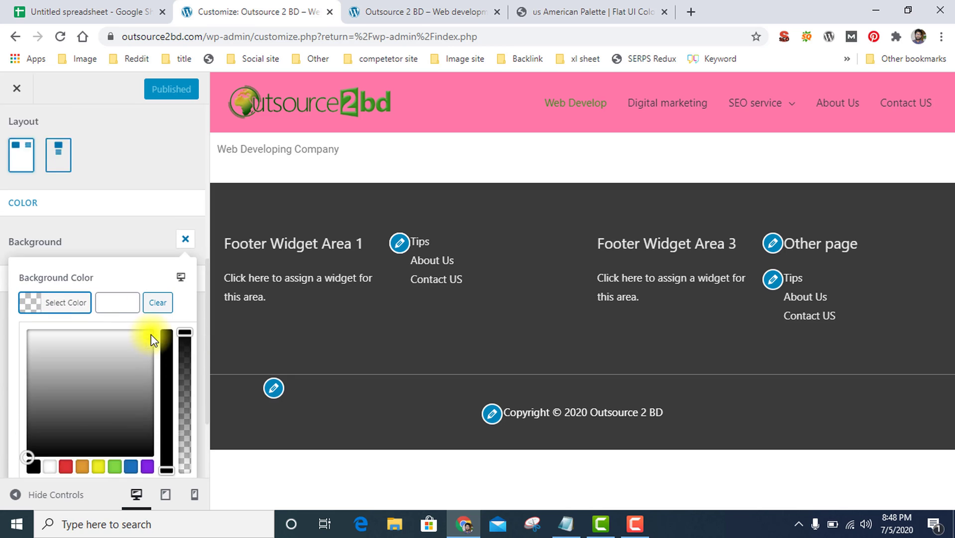
pyautogui.click(114, 372)
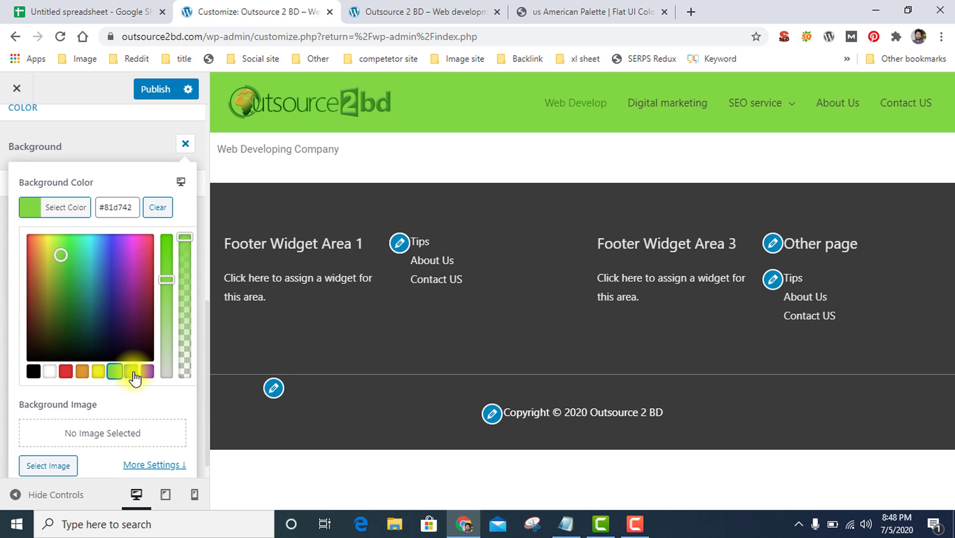
pyautogui.click(132, 373)
pyautogui.click(146, 372)
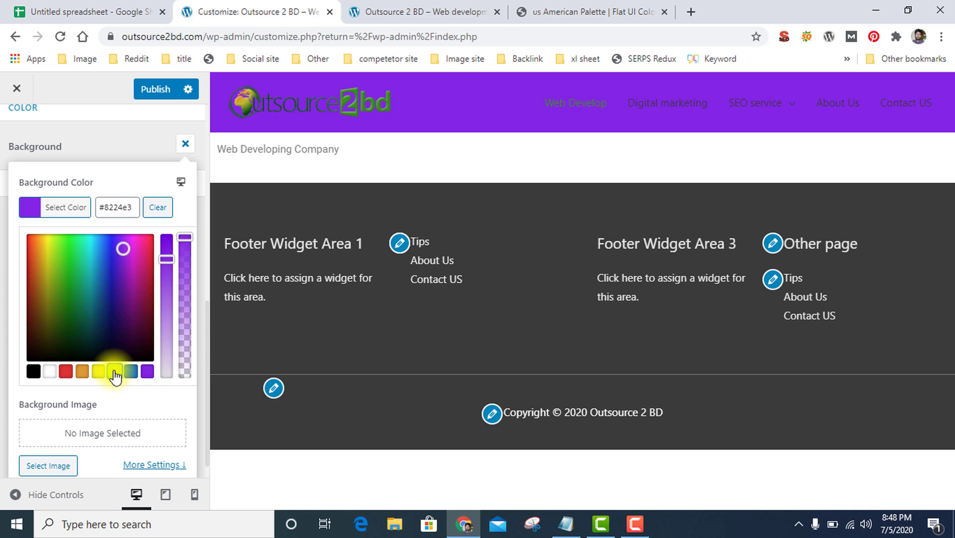
pyautogui.click(115, 372)
pyautogui.click(149, 91)
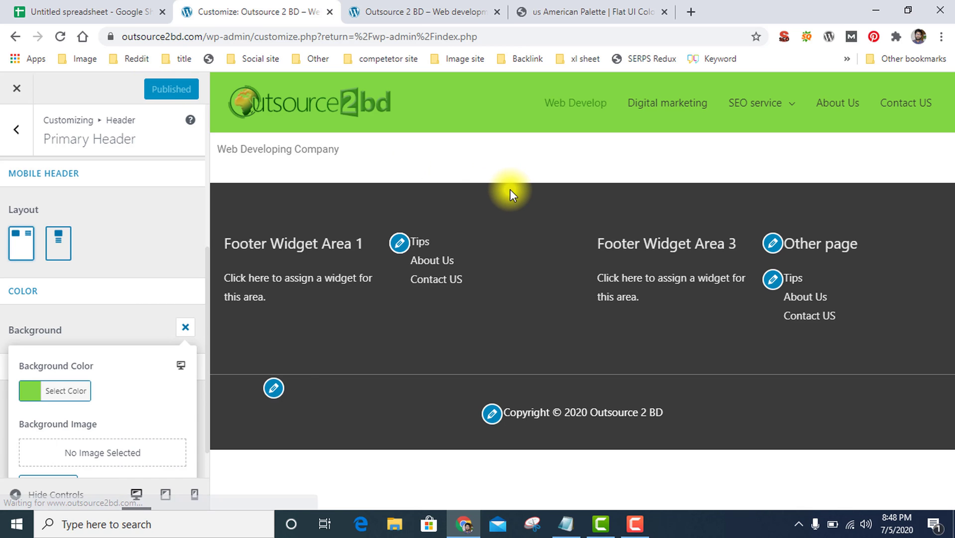
pyautogui.click(433, 11)
pyautogui.click(60, 37)
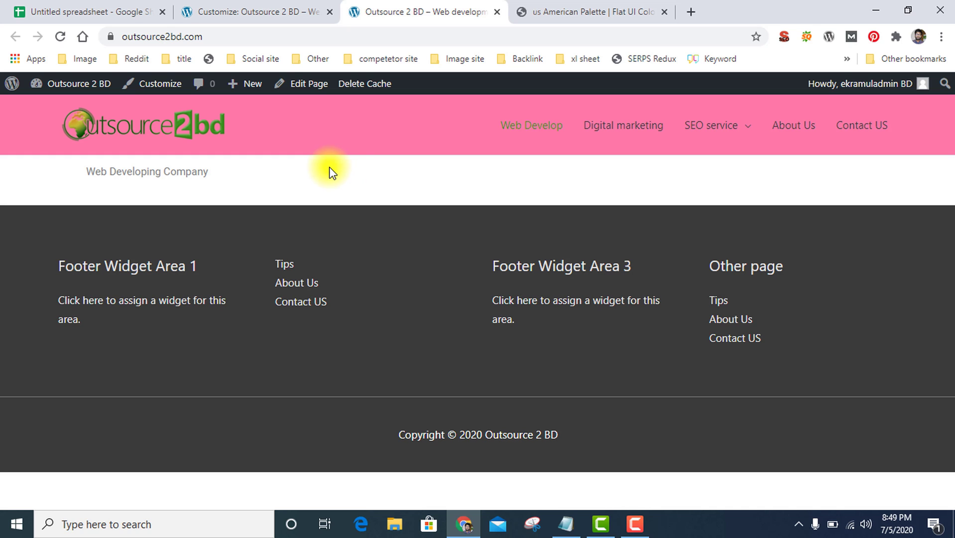
pyautogui.rightClick(351, 178)
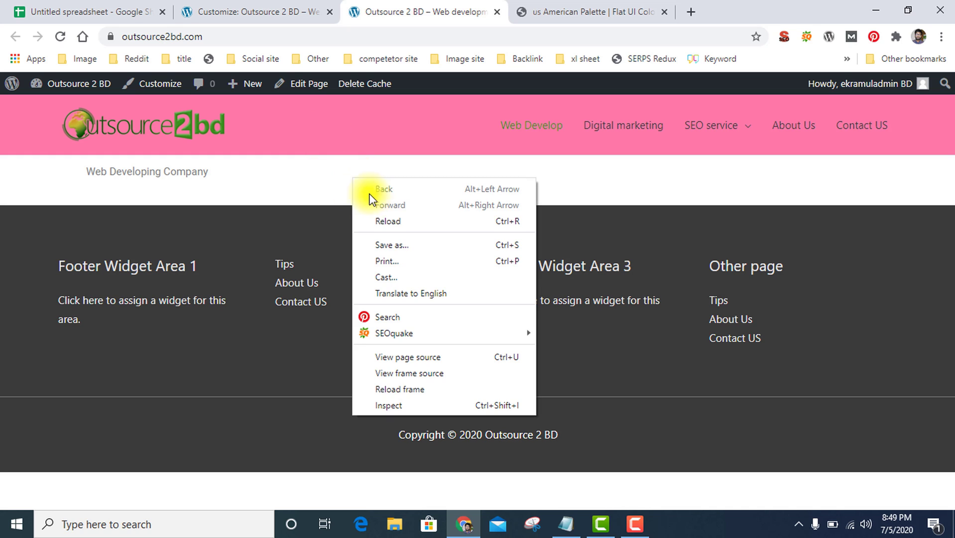
pyautogui.click(367, 221)
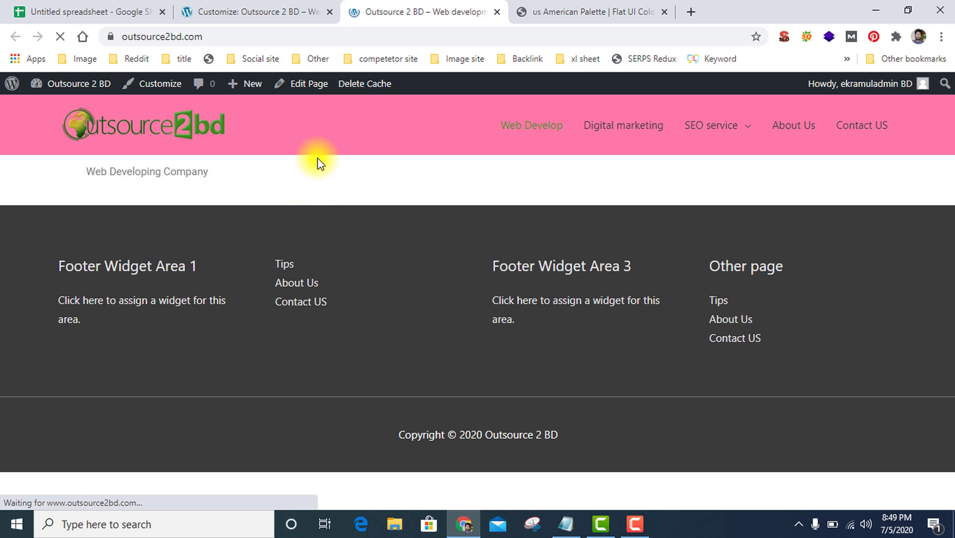
pyautogui.click(255, 4)
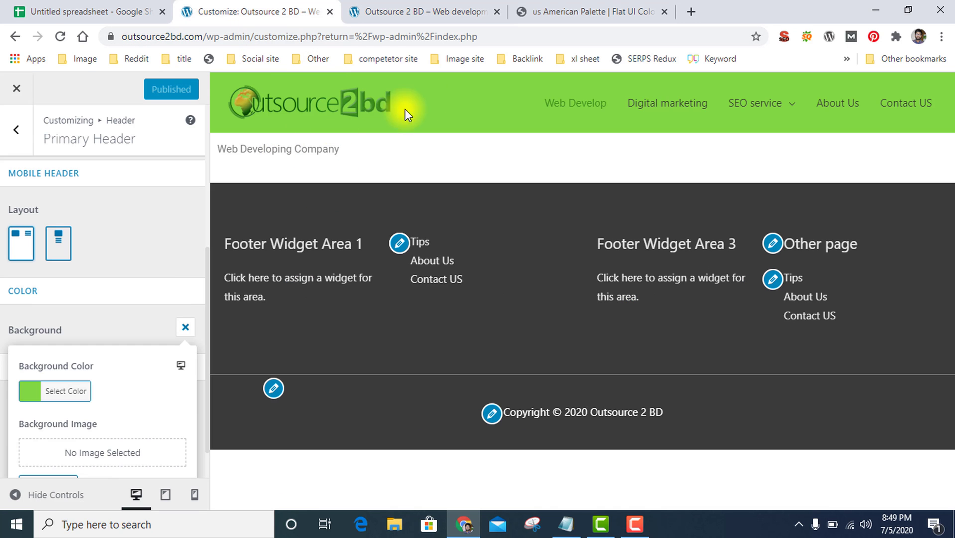